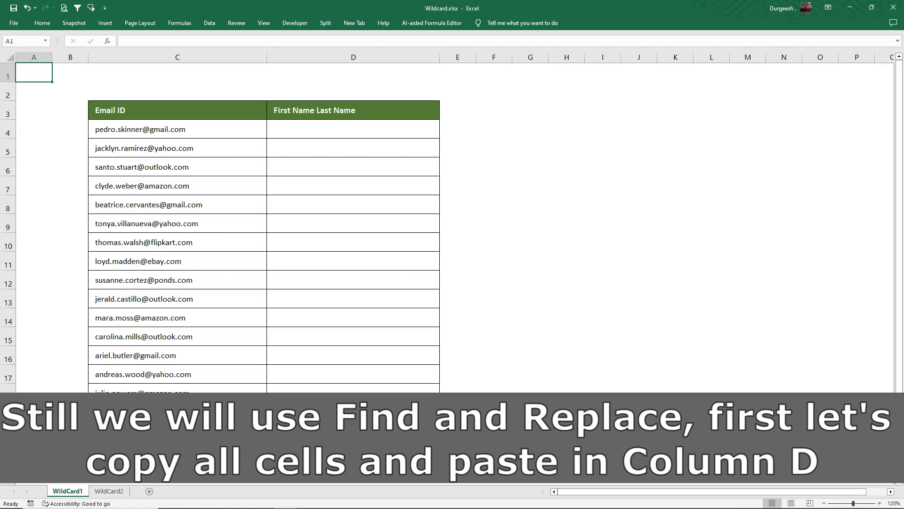
# - Copy the email IDs in C4:C18 and paste them as values into column D starting at D4
pyautogui.moveTo(142, 129); pyautogui.dragTo(141, 393)
pyautogui.hotkey('ctrl', 'c')
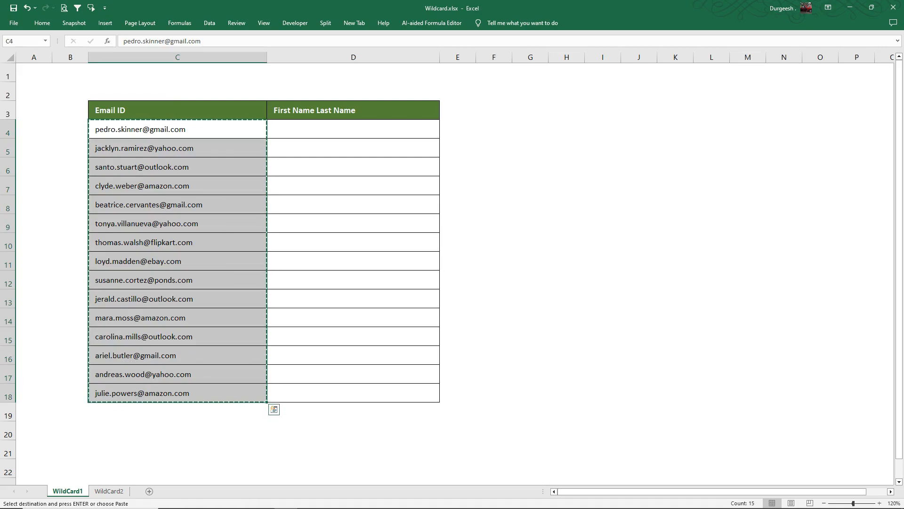
pyautogui.click(305, 131)
pyautogui.rightClick(305, 131)
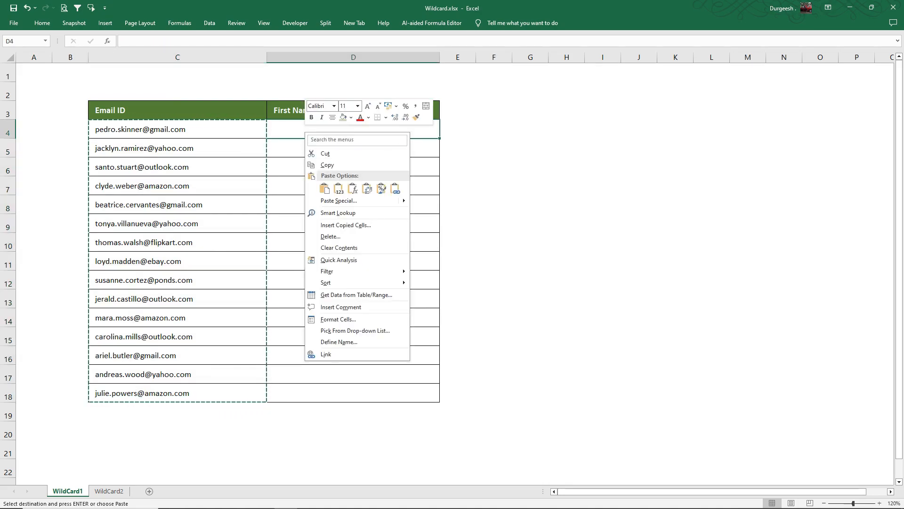
pyautogui.click(339, 188)
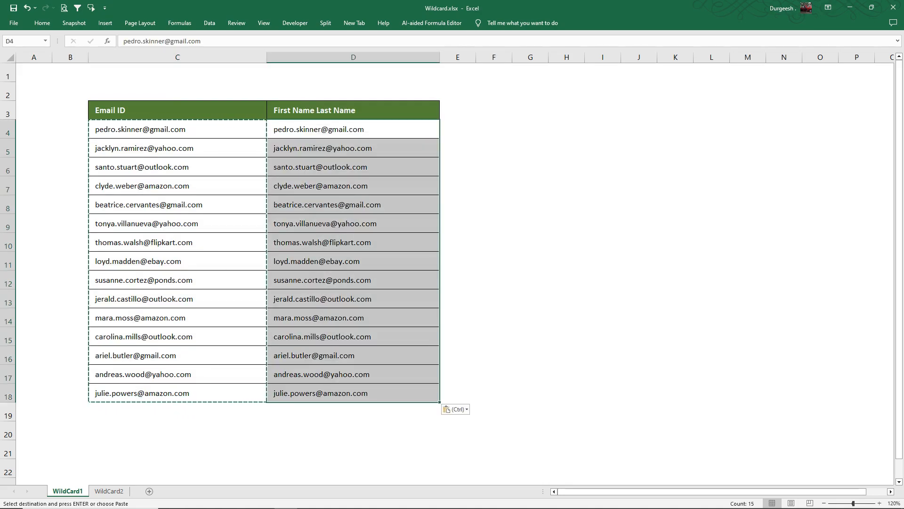
# - Replace all matches of the wildcard pattern @* in D4:D18 with nothing, using Find and Replace
pyautogui.moveTo(330, 129); pyautogui.dragTo(329, 392)
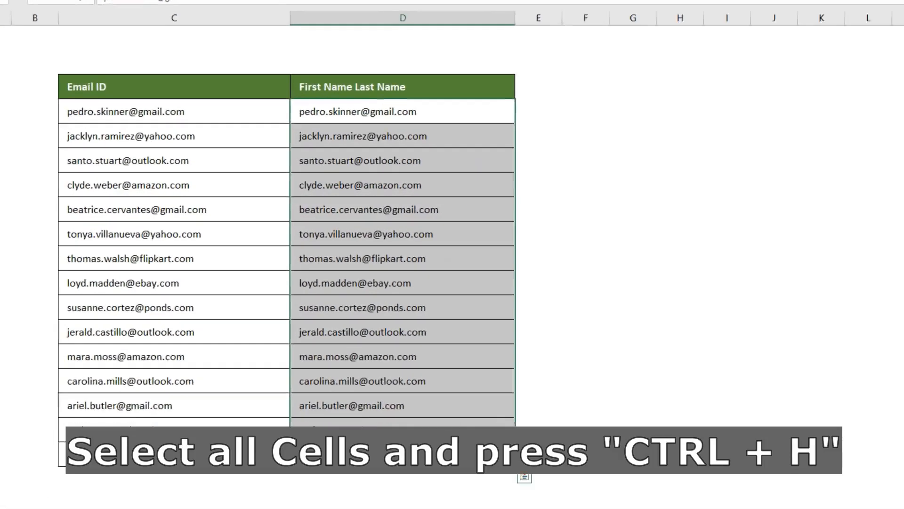
pyautogui.hotkey('ctrl', 'h')
pyautogui.moveTo(612, 167); pyautogui.dragTo(303, 104)
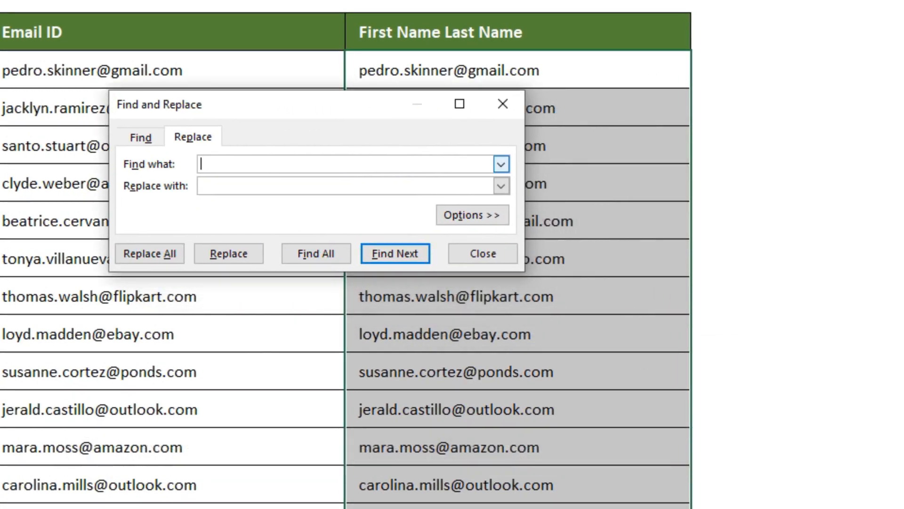
pyautogui.write('@')
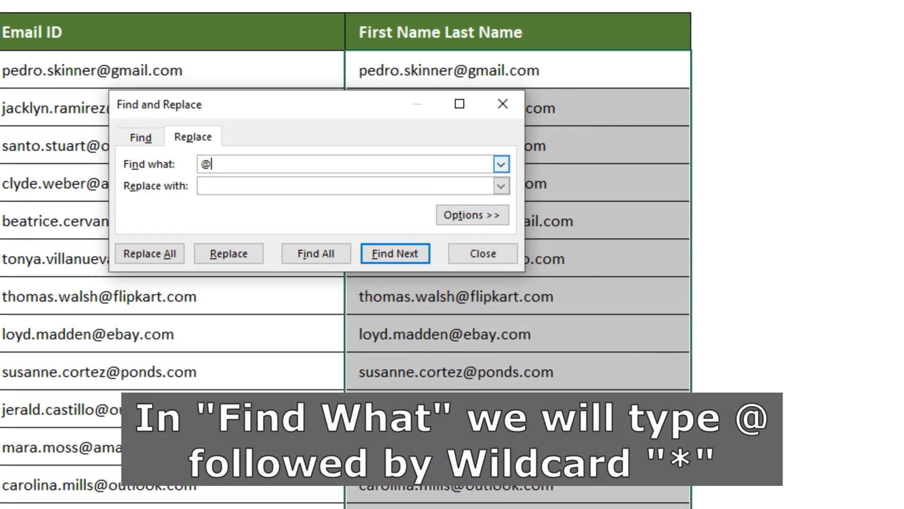
pyautogui.write('*')
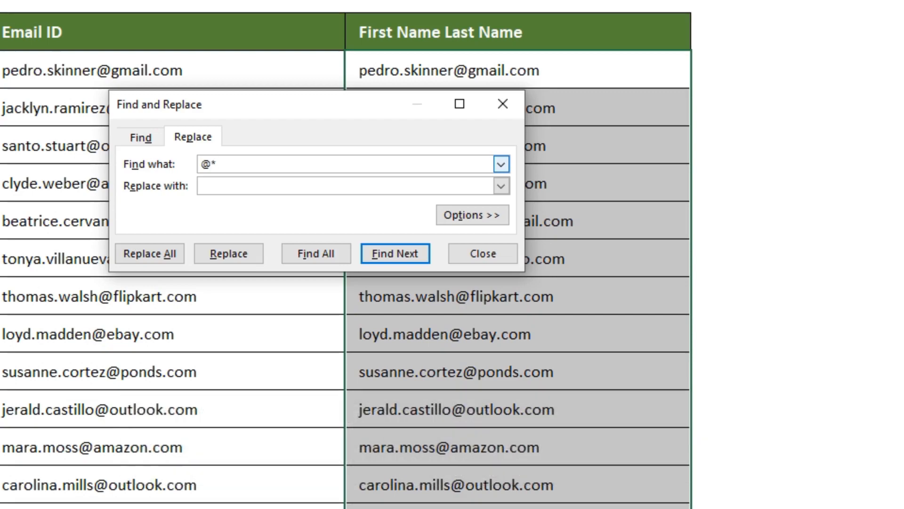
pyautogui.click(202, 186)
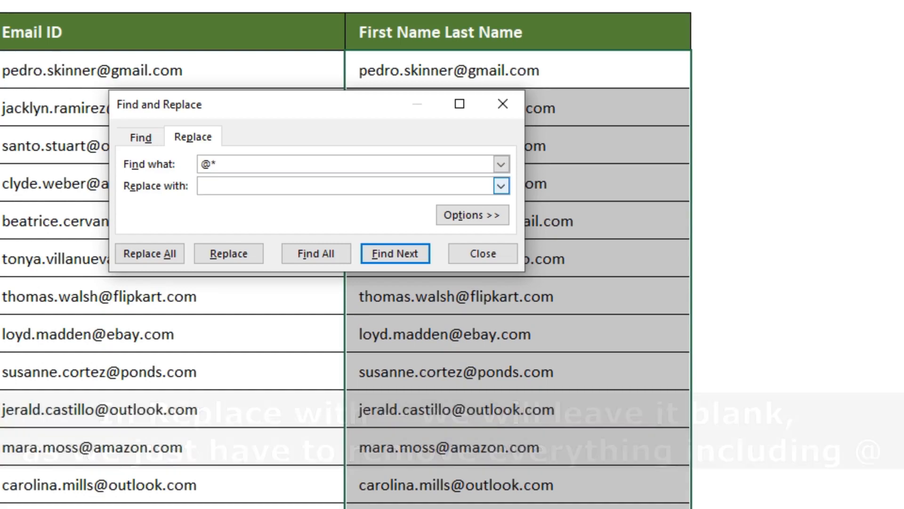
pyautogui.hotkey('alt', 'a')
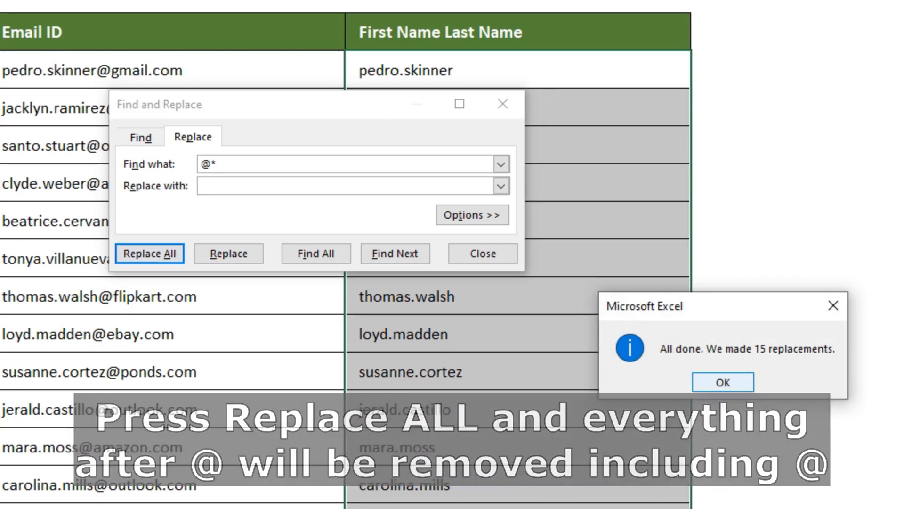
pyautogui.press('Return')
# - Replace every dot in D4:D18 with a space and close Find and Replace
pyautogui.moveTo(301, 104); pyautogui.dragTo(130, 96)
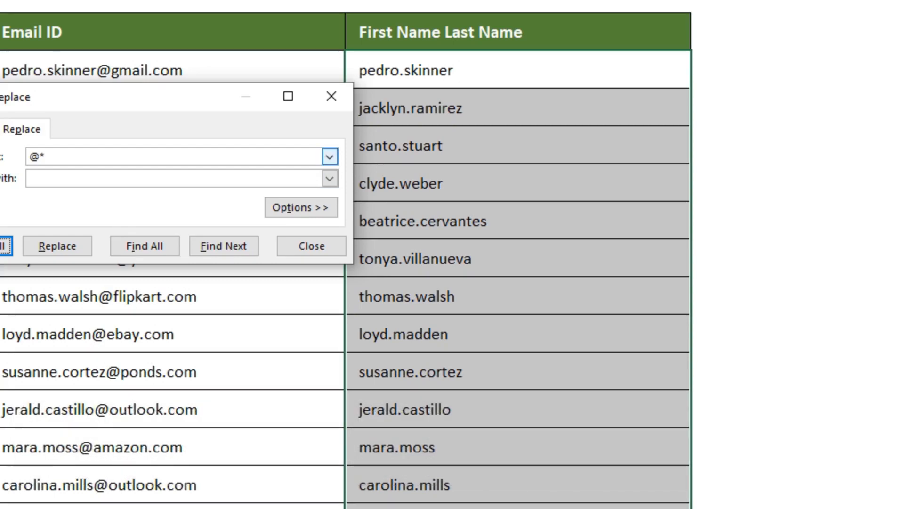
pyautogui.moveTo(141, 97); pyautogui.dragTo(431, 131)
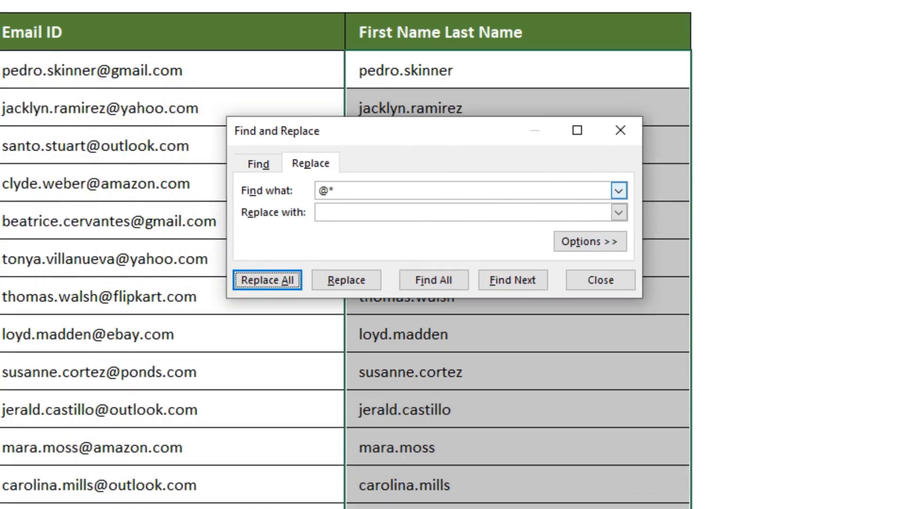
pyautogui.moveTo(341, 190); pyautogui.dragTo(315, 191)
pyautogui.write('.')
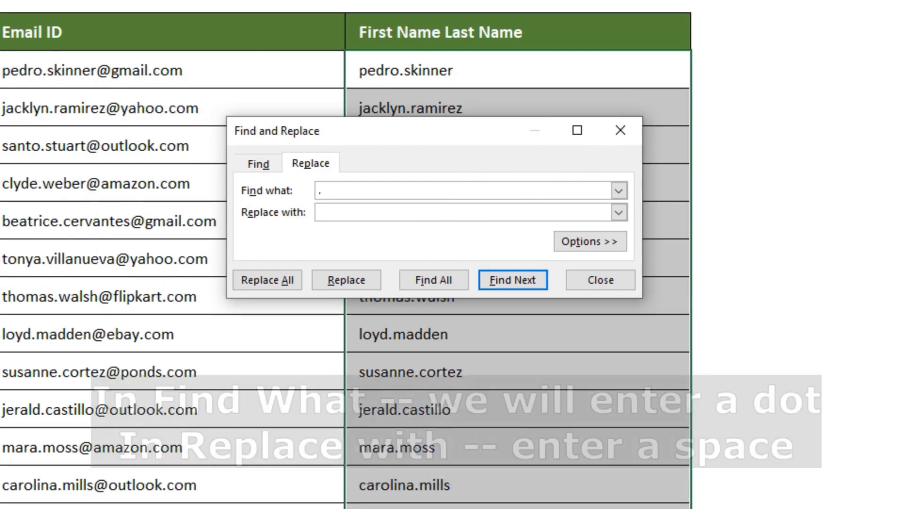
pyautogui.click(321, 212)
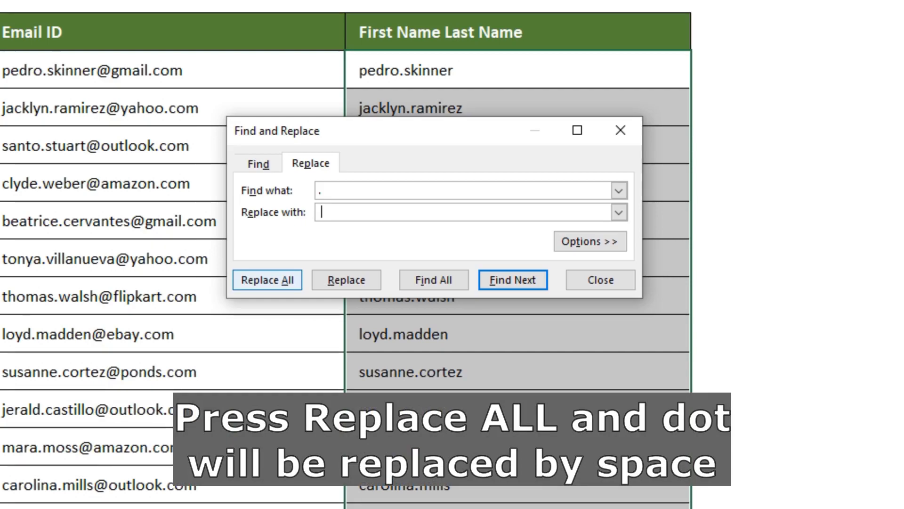
pyautogui.click(267, 280)
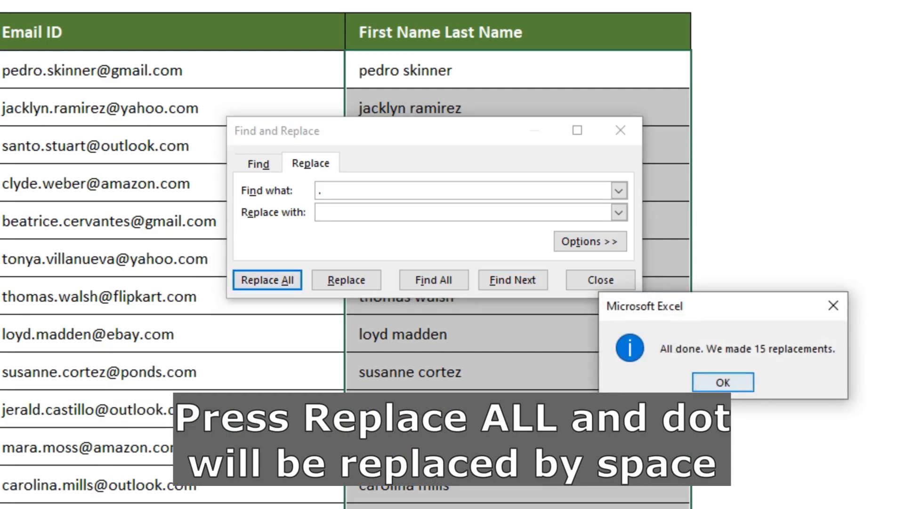
pyautogui.press('Return')
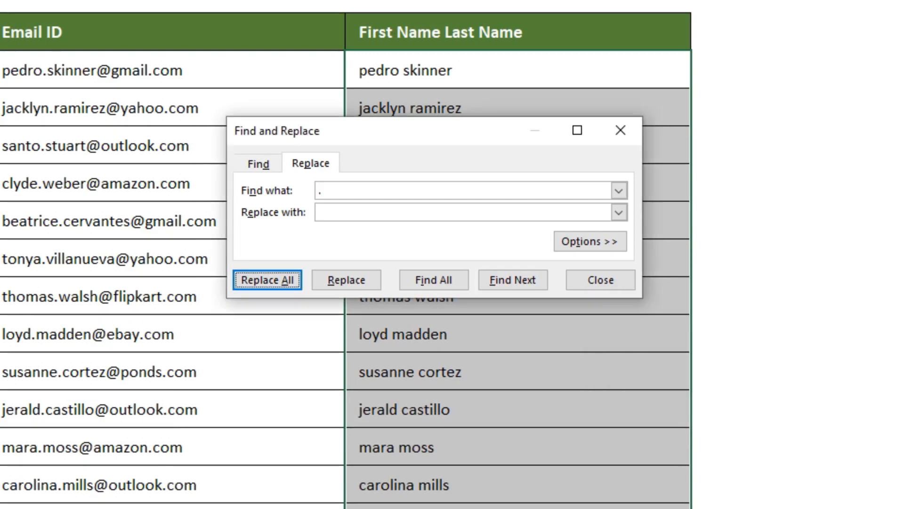
pyautogui.click(600, 280)
pyautogui.click(518, 107)
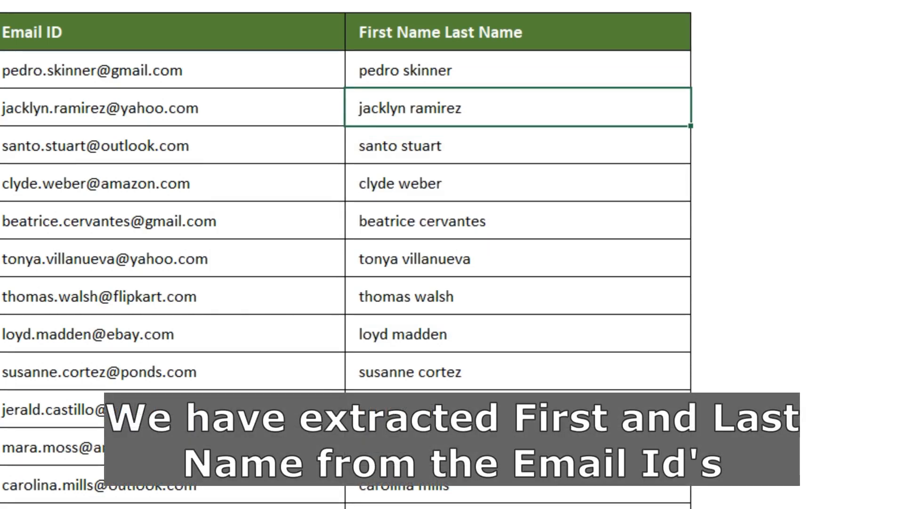
pyautogui.press('Up')
pyautogui.hotkey('ctrl', 'shift', 'Down')
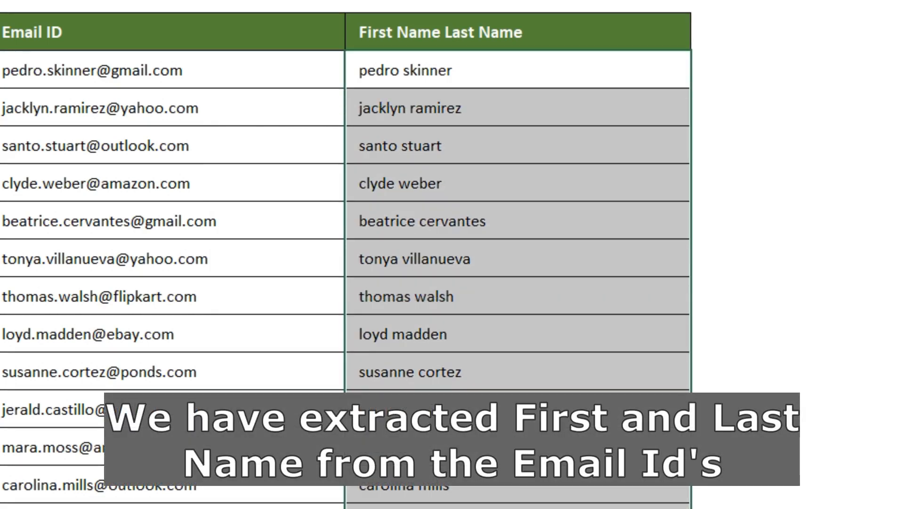
pyautogui.hotkey('ctrl', 'shift', 'Up')
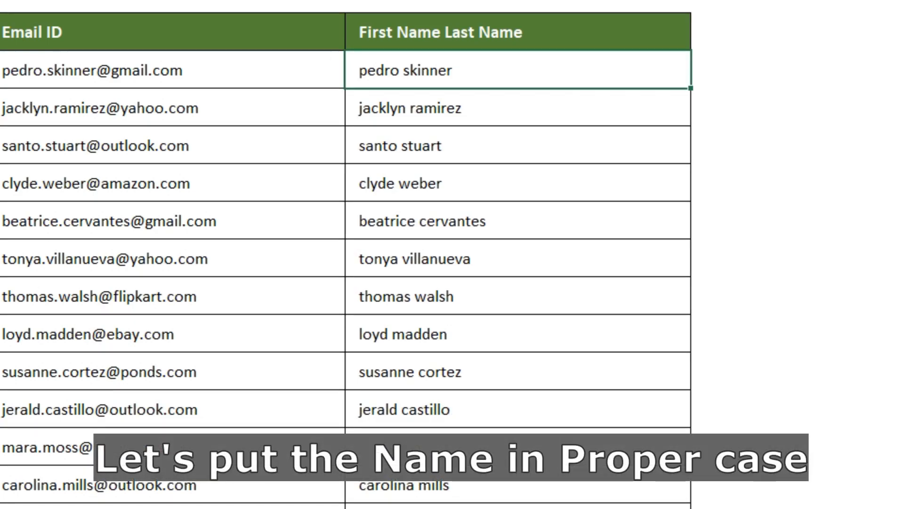
# - Enter =PROPER(D4) in E4 and fill the formula down to the last table row
pyautogui.click(726, 69)
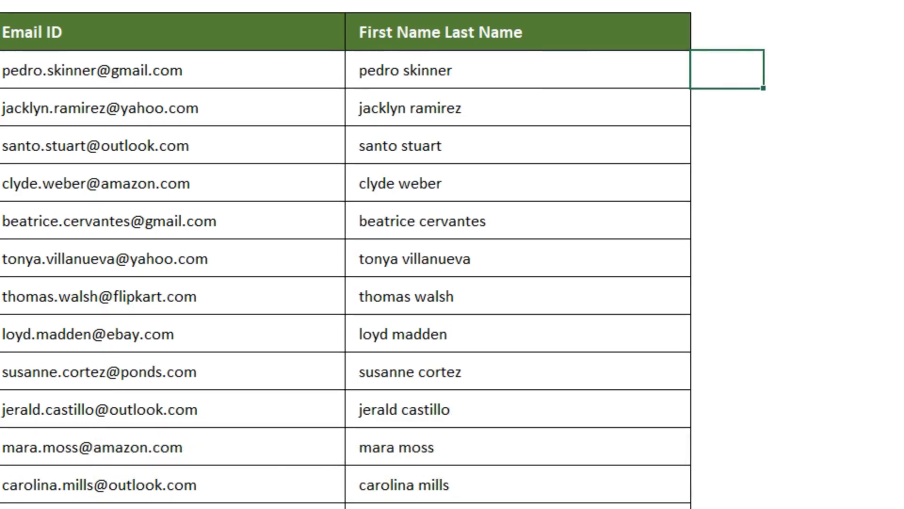
pyautogui.write('=pro')
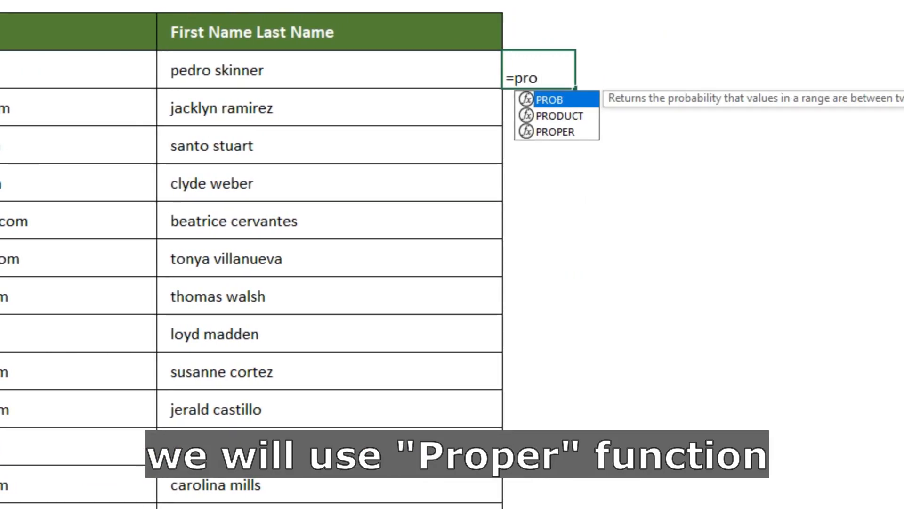
pyautogui.press('Down')
pyautogui.press('Down')
pyautogui.press('Tab')
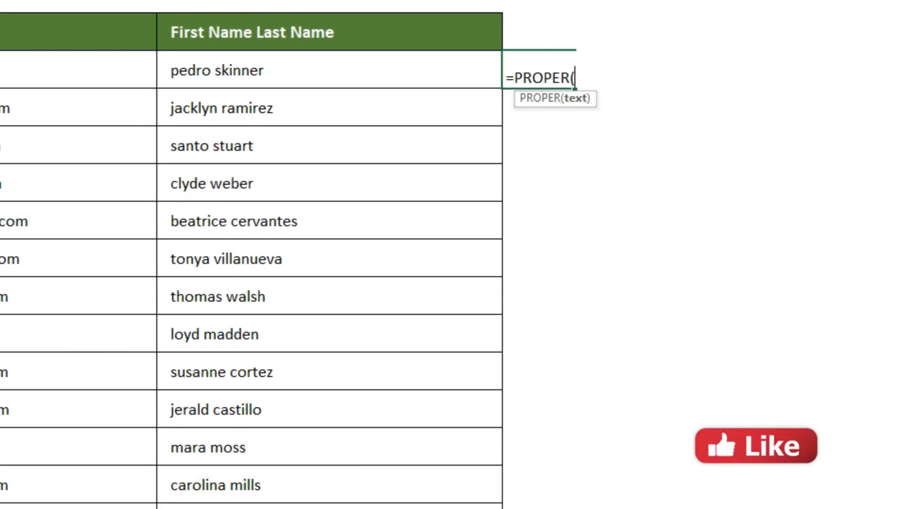
pyautogui.click(330, 70)
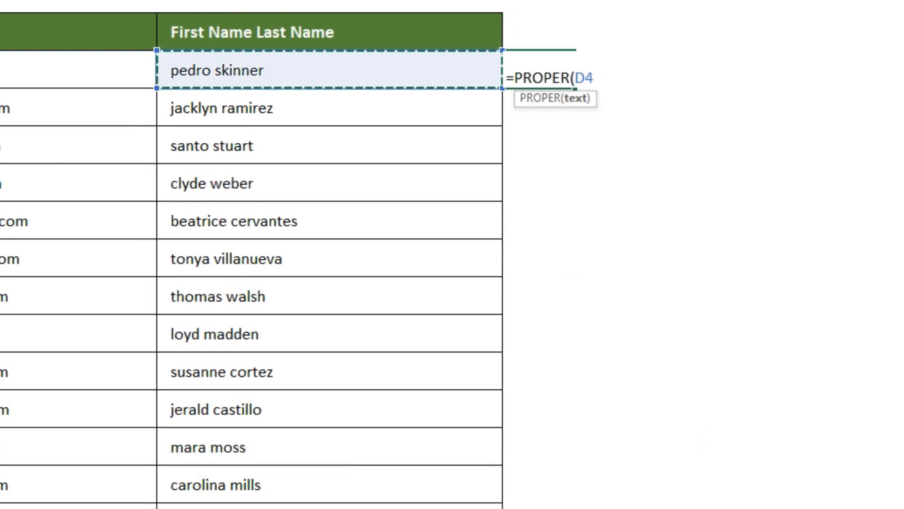
pyautogui.write(')')
pyautogui.press('Return')
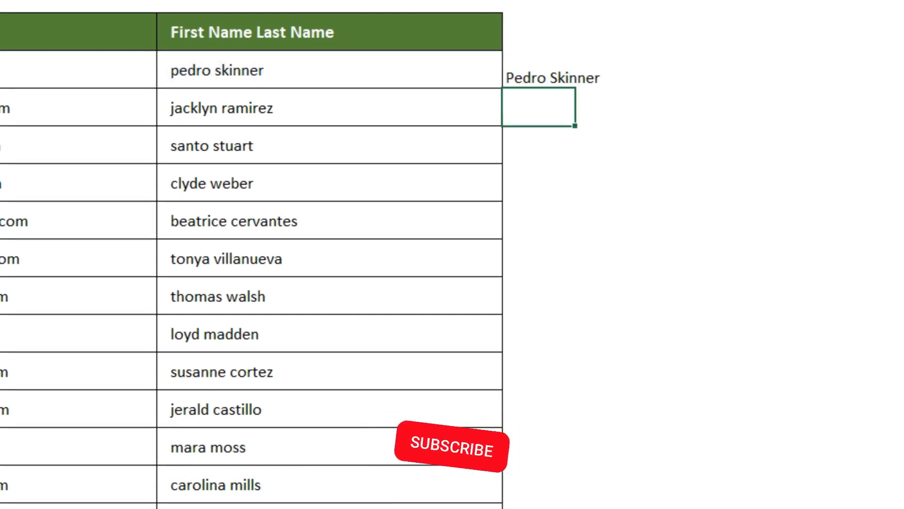
pyautogui.click(538, 69)
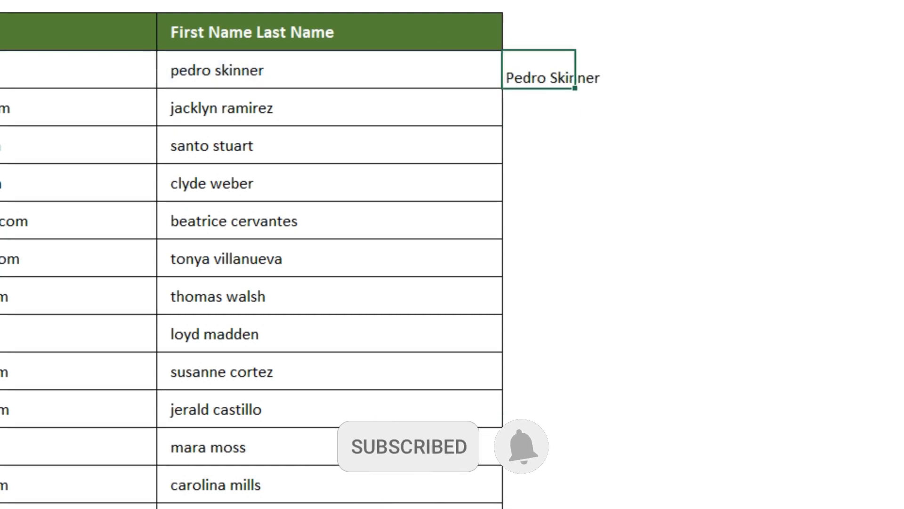
pyautogui.doubleClick(574, 88)
# - Copy the proper-case names from column E and paste them as values over the names from D4 down
pyautogui.hotkey('ctrl', 'c')
pyautogui.click(330, 69)
pyautogui.rightClick(258, 68)
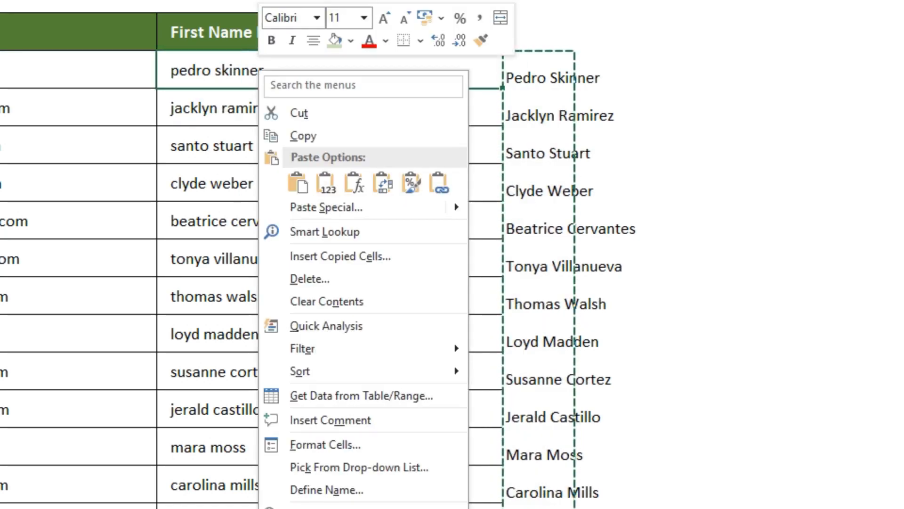
pyautogui.click(325, 181)
pyautogui.press('Escape')
# - Clear the contents of helper column E
pyautogui.click(538, 1)
pyautogui.press('Delete')
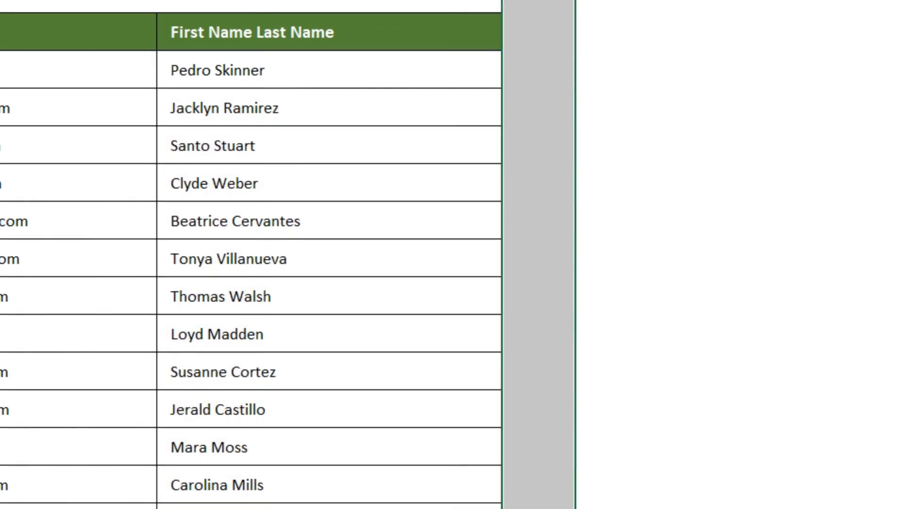
pyautogui.click(610, 144)
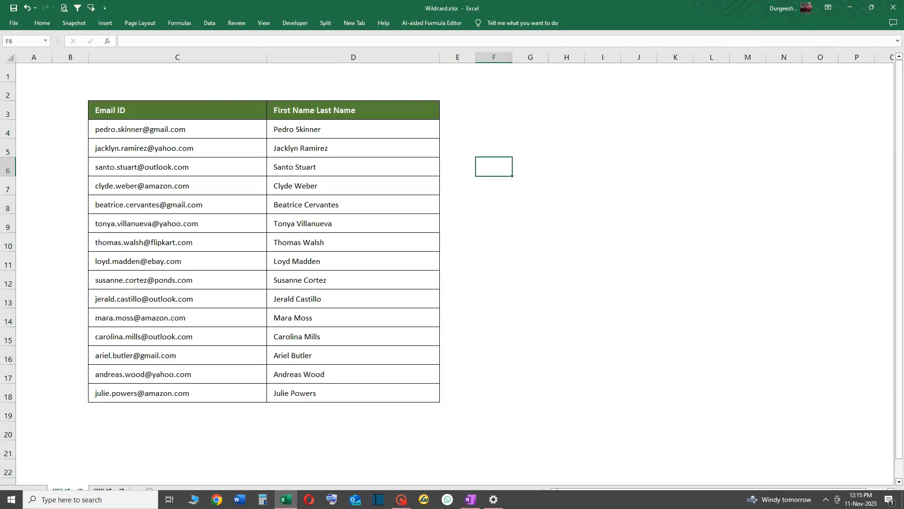
# - On the WildCard2 sheet, start a VLOOKUP formula in Table 2's H4 with G4 as the lookup value
pyautogui.hotkey('ctrl', 'pagedown')
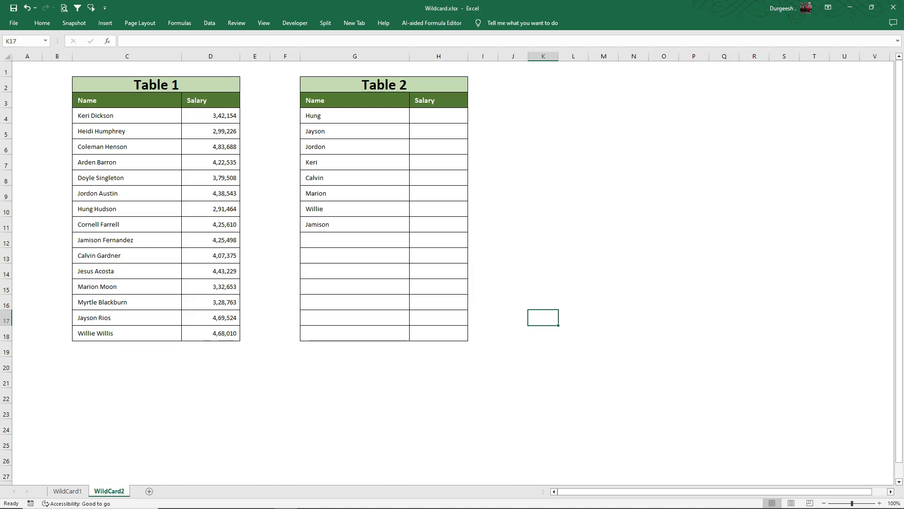
pyautogui.click(438, 116)
pyautogui.write('=v')
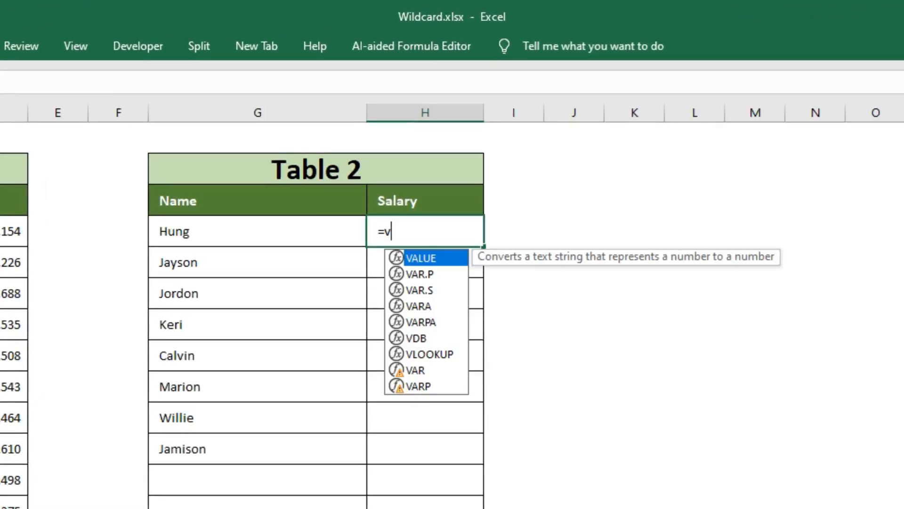
pyautogui.write('loo')
pyautogui.press('Tab')
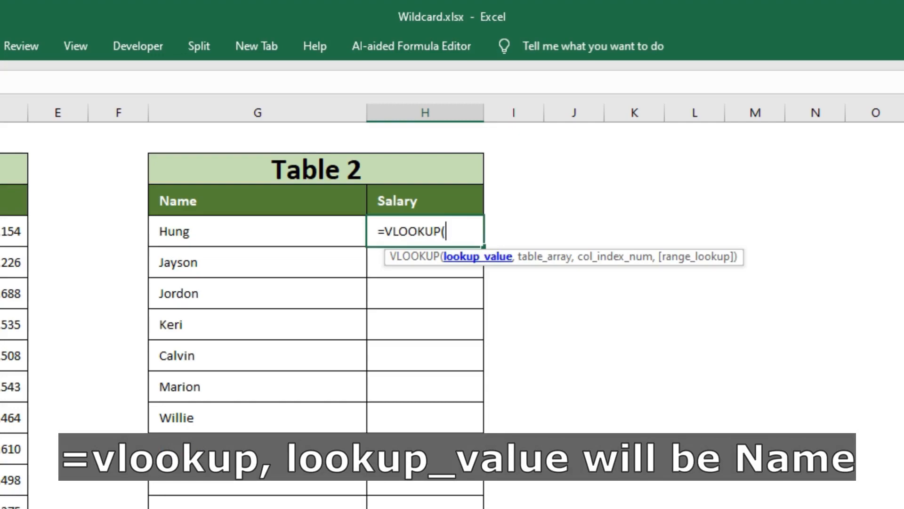
pyautogui.click(257, 231)
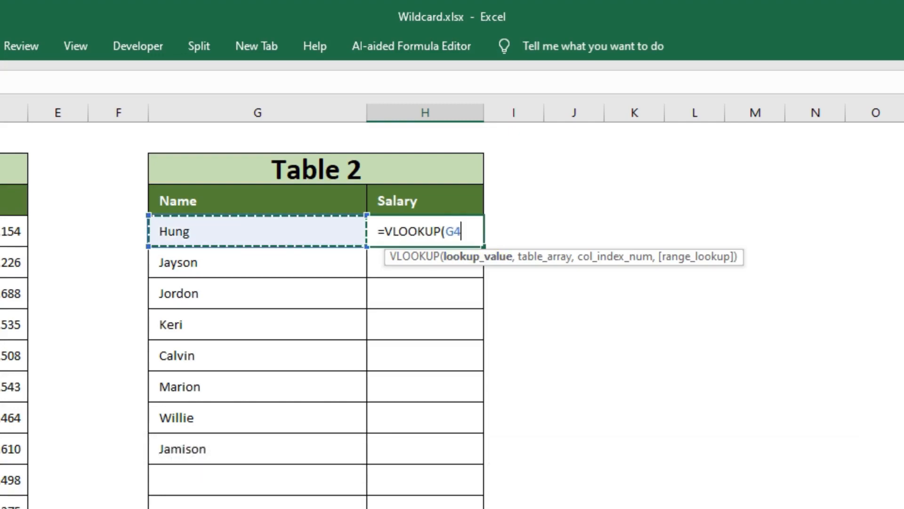
pyautogui.write(',')
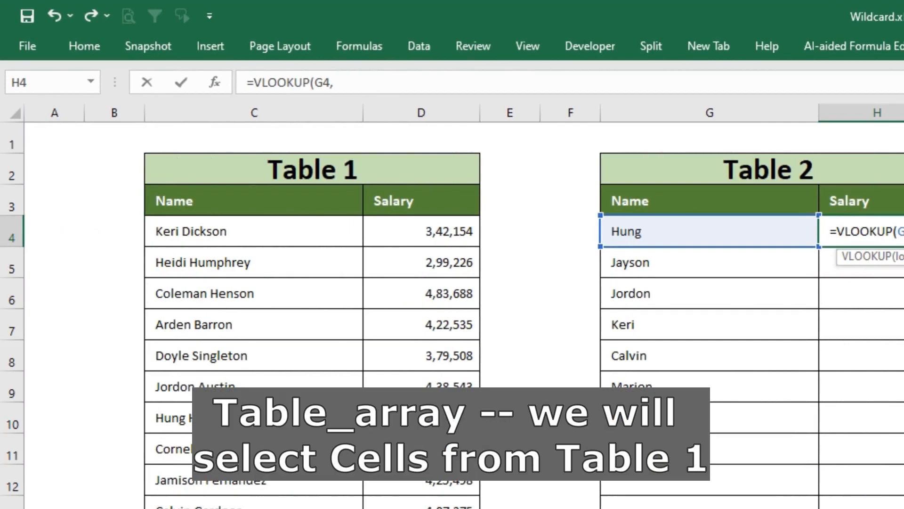
# - Set the VLOOKUP table array to Table 1's C4:D18 as the absolute reference $C$4:$D$18
pyautogui.moveTo(254, 231); pyautogui.dragTo(424, 508)
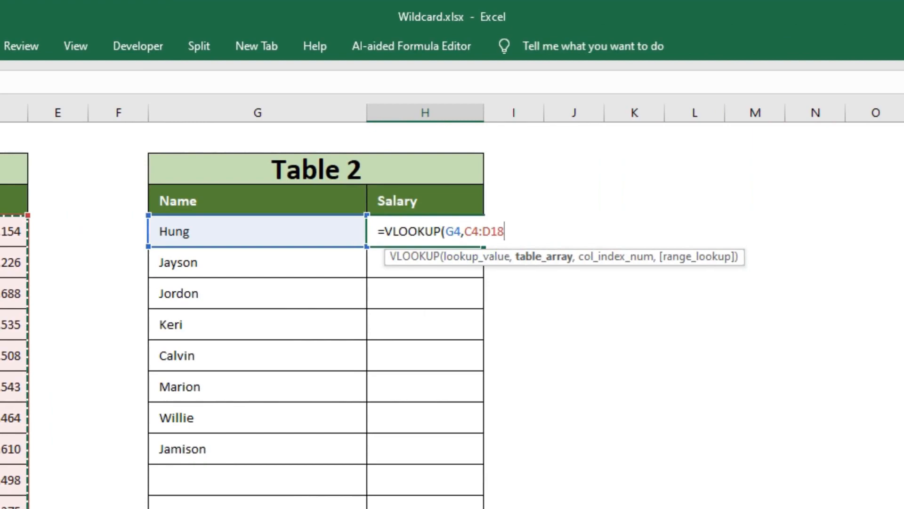
pyautogui.hotkey('shift', 'Left')
pyautogui.hotkey('shift', 'Left')
pyautogui.hotkey('shift', 'Left')
pyautogui.hotkey('shift', 'Left')
pyautogui.hotkey('shift', 'Left')
pyautogui.hotkey('shift', 'Left')
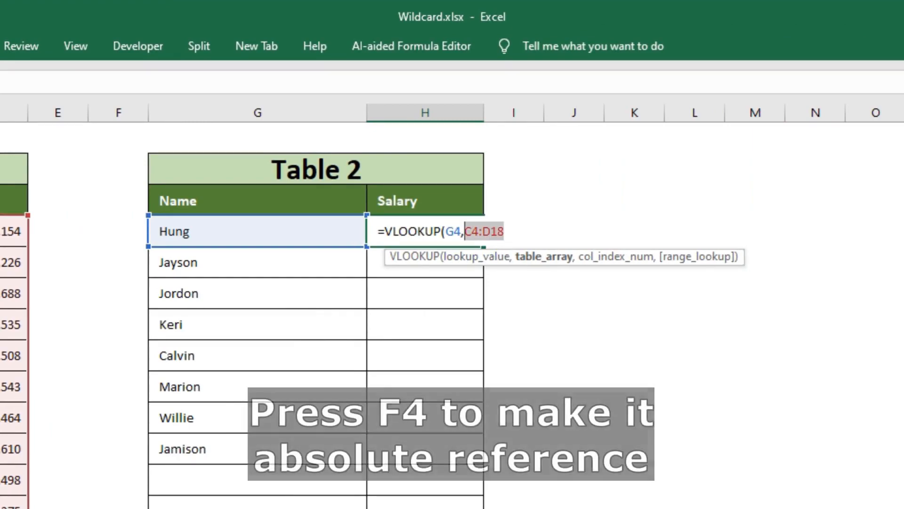
pyautogui.press('F4')
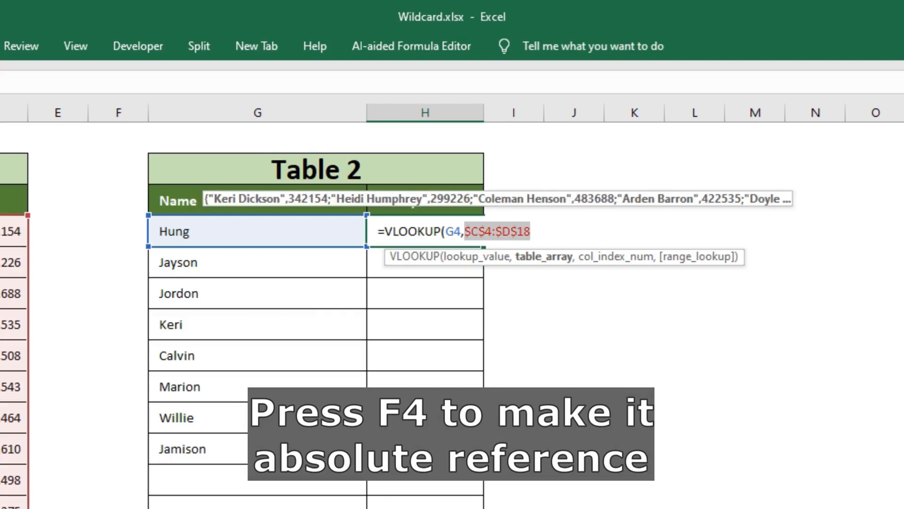
# - Complete H4's VLOOKUP with column index 2 and FALSE for an exact match, and enter the formula
pyautogui.press('Right')
pyautogui.write(',')
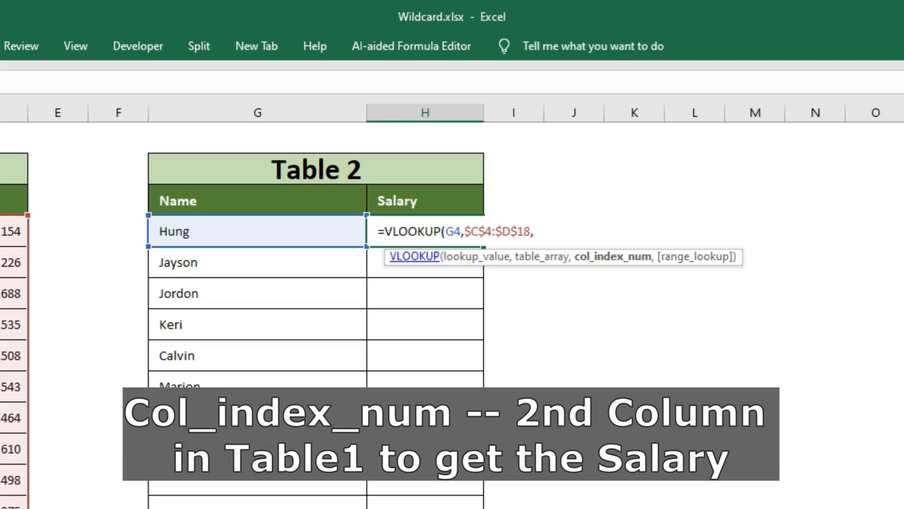
pyautogui.write('2')
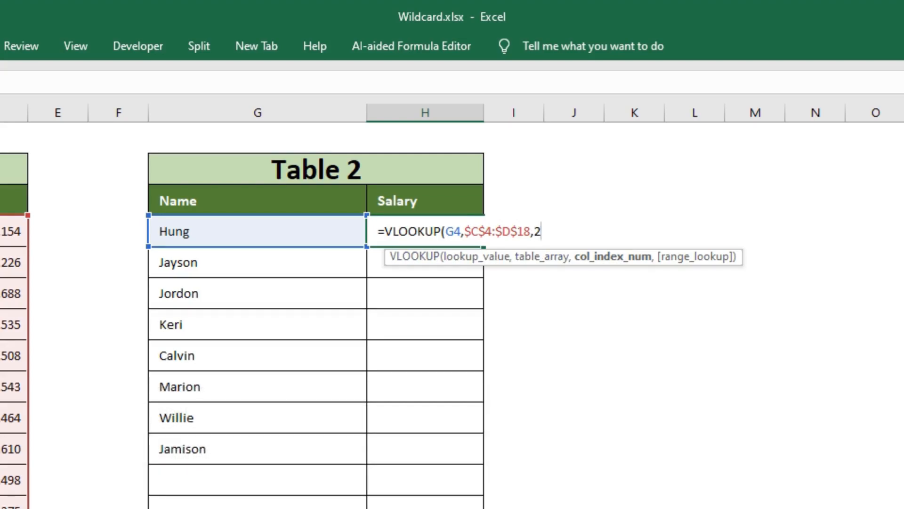
pyautogui.write(',')
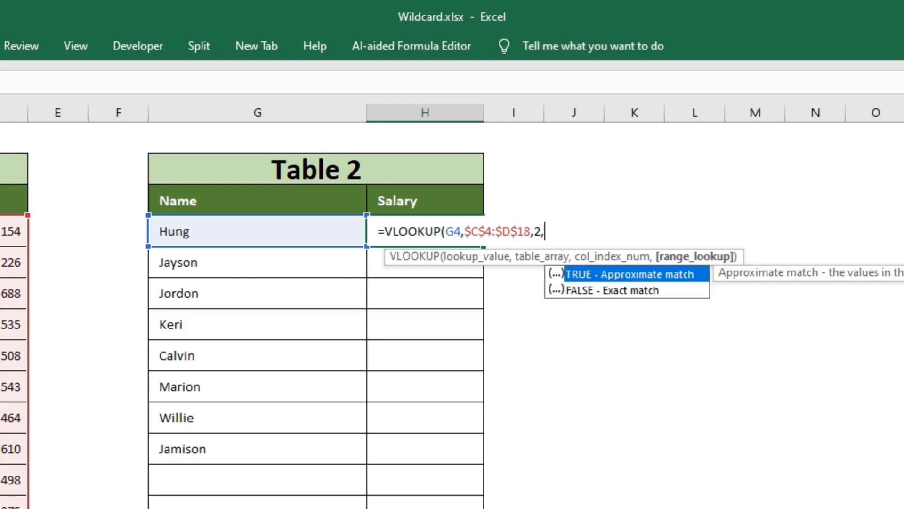
pyautogui.press('Down')
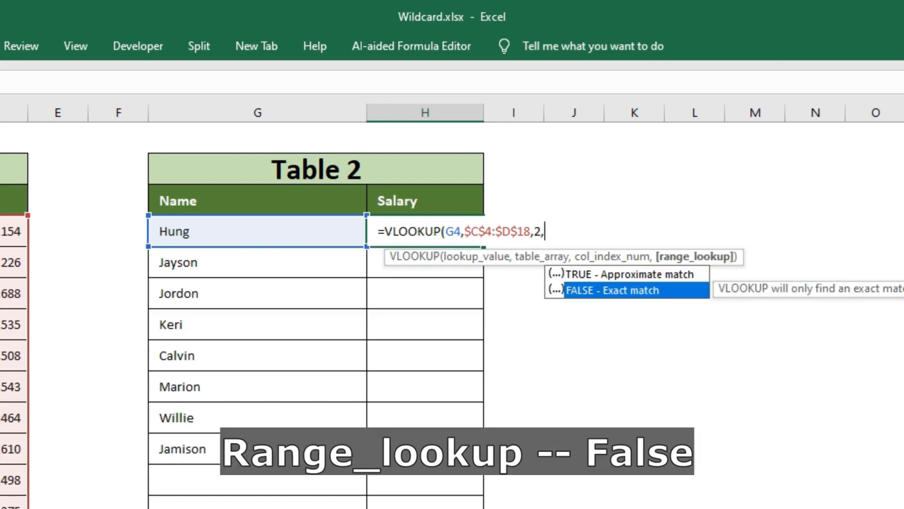
pyautogui.press('Tab')
pyautogui.write(')')
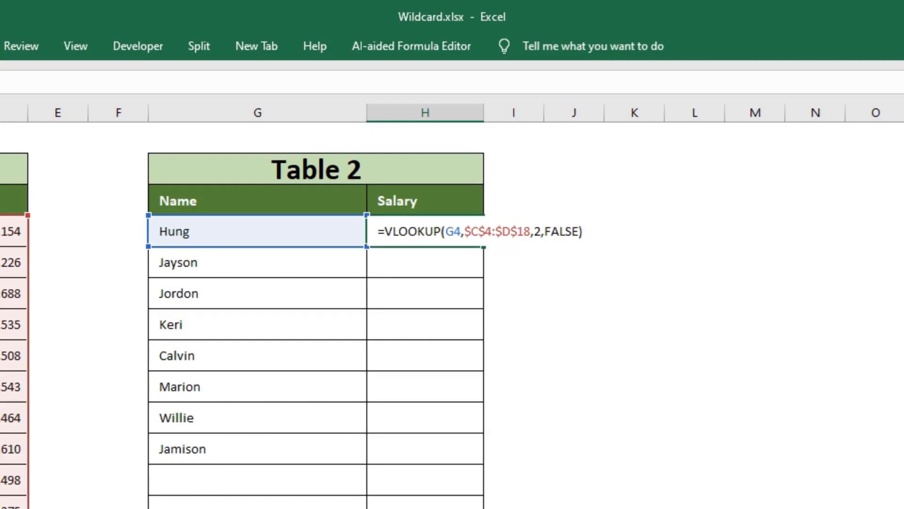
pyautogui.press('Return')
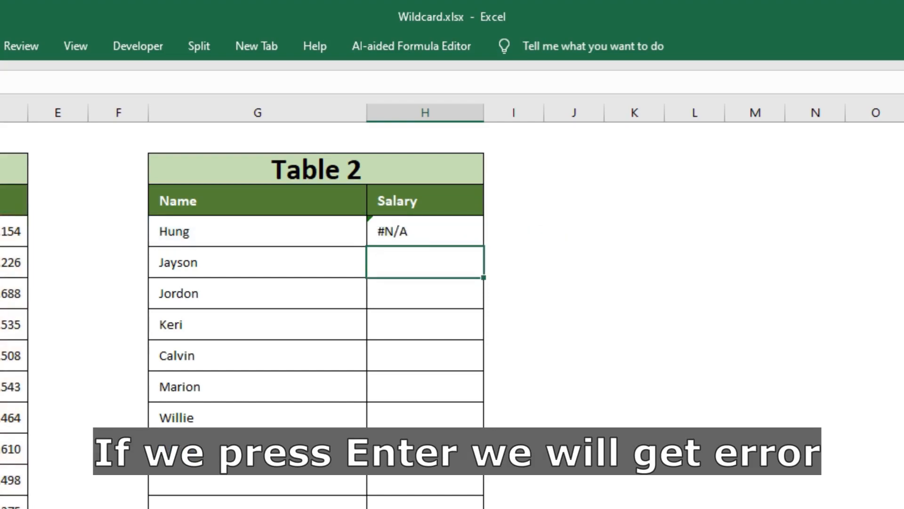
# - Append the wildcard &"*" to the lookup value G4 in H4's VLOOKUP and fill the formula down to H11
pyautogui.click(425, 231)
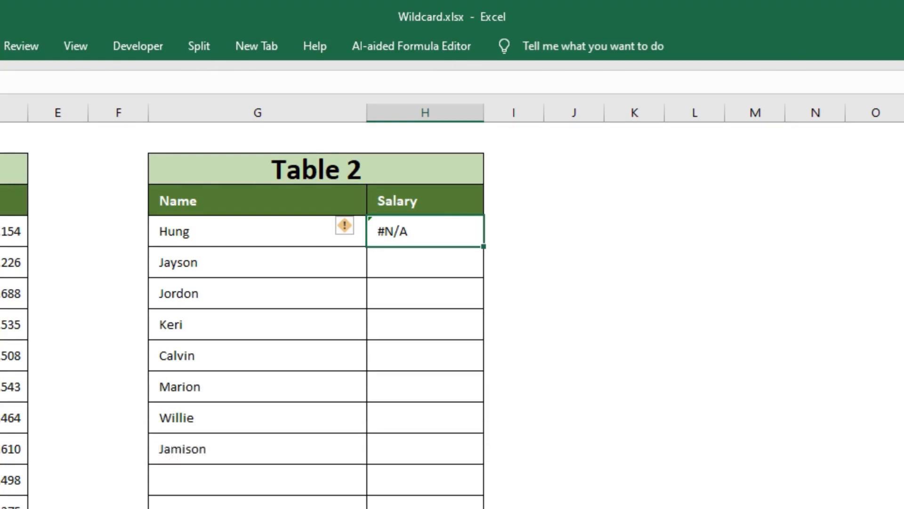
pyautogui.doubleClick(399, 231)
pyautogui.click(461, 232)
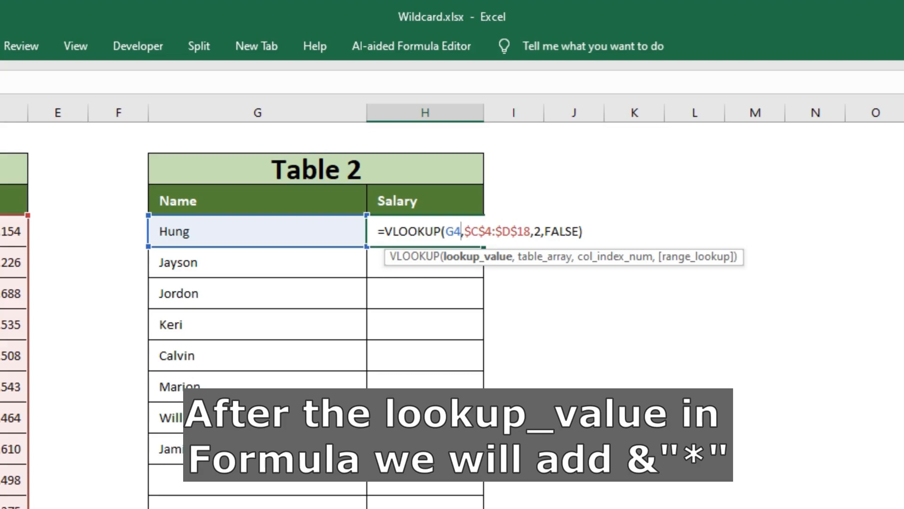
pyautogui.write('&')
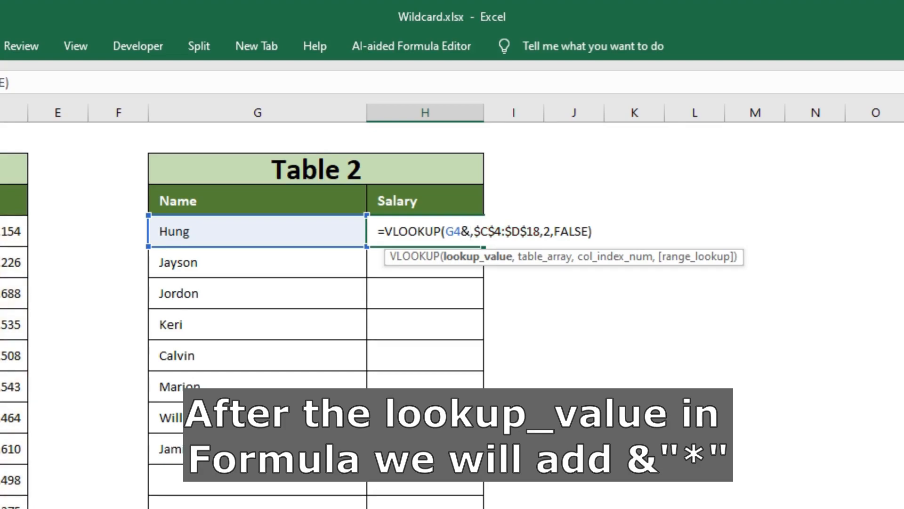
pyautogui.write('"')
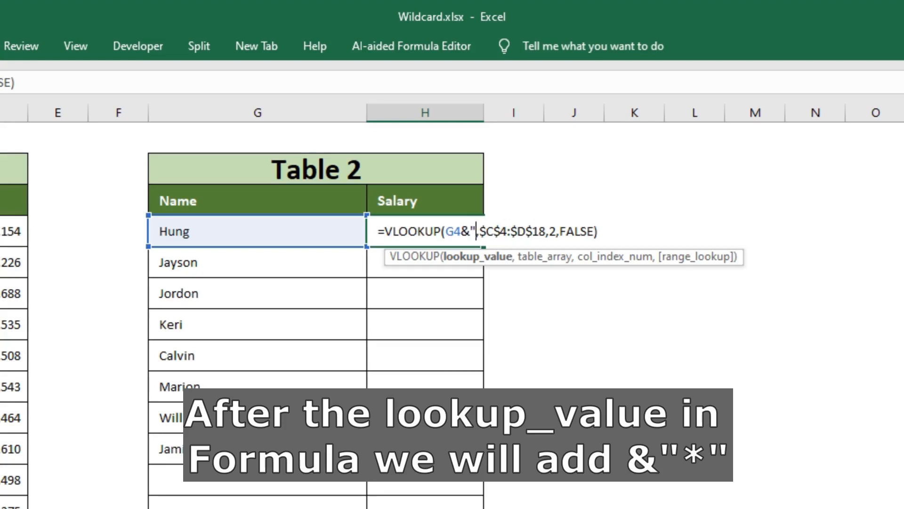
pyautogui.write('*"')
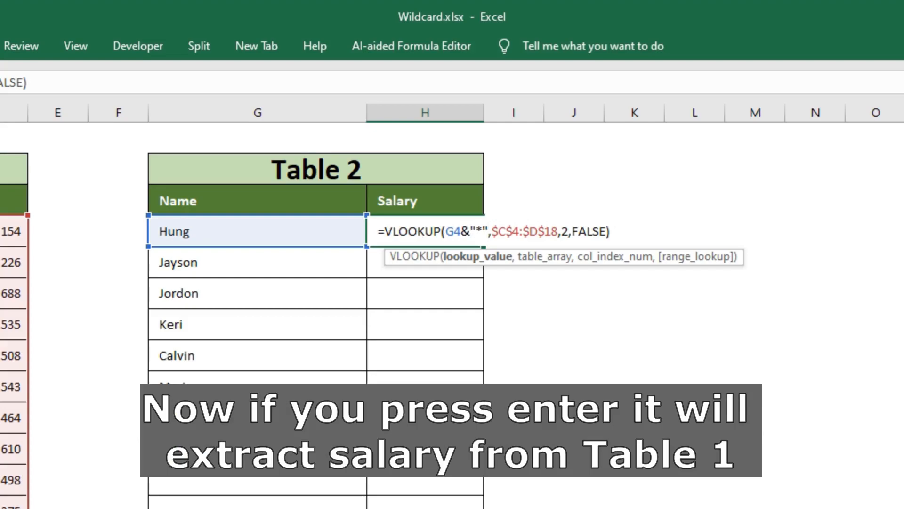
pyautogui.press('Return')
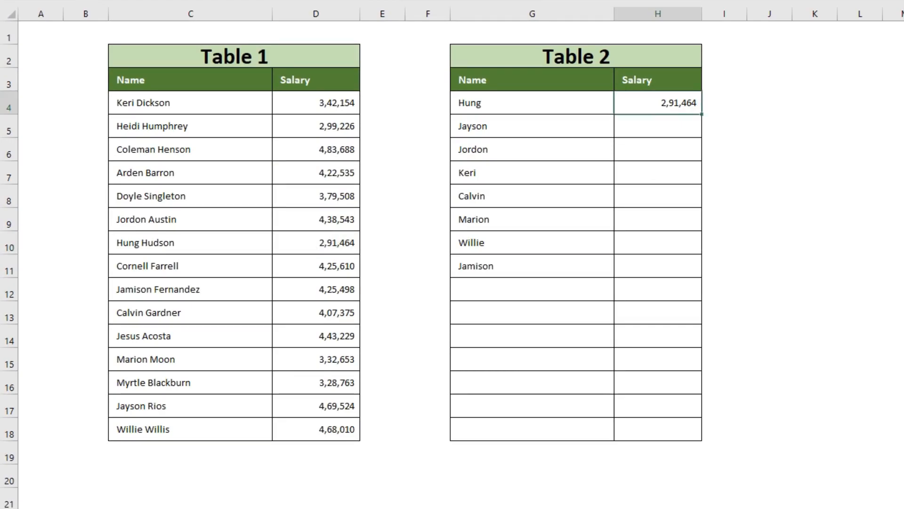
pyautogui.moveTo(702, 114); pyautogui.dragTo(702, 276)
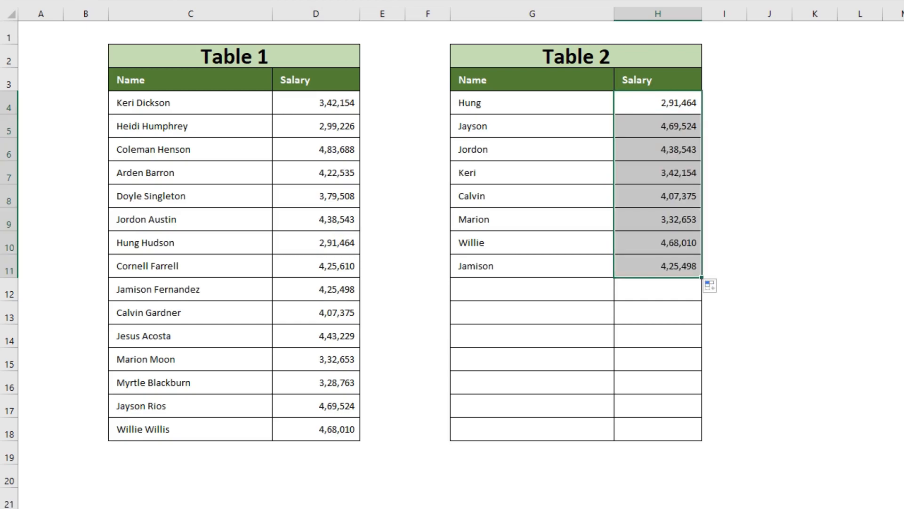
pyautogui.click(769, 195)
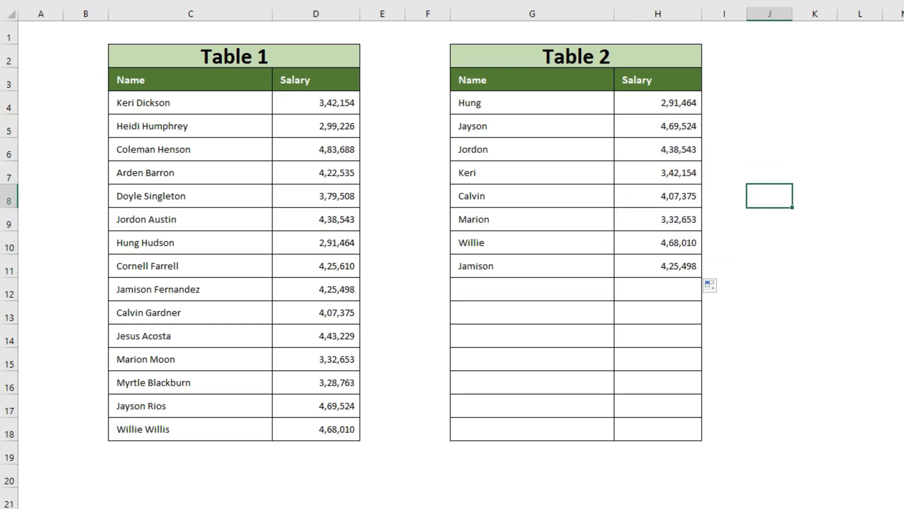
# - Compare the Table 2 salaries in rows 11, 9, 8 and 7 with the matching Table 1 entries in rows 12, 15, 13 and 4
pyautogui.moveTo(532, 265); pyautogui.dragTo(658, 265)
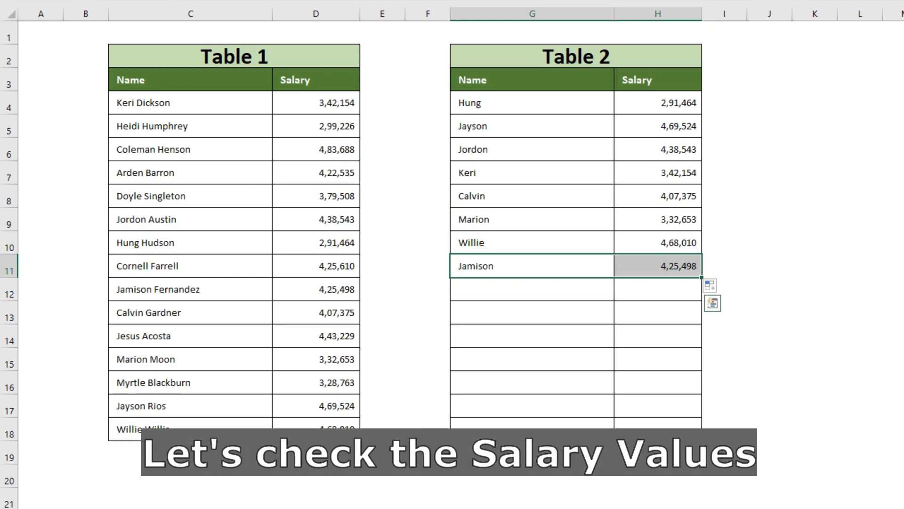
pyautogui.moveTo(190, 289); pyautogui.dragTo(315, 289)
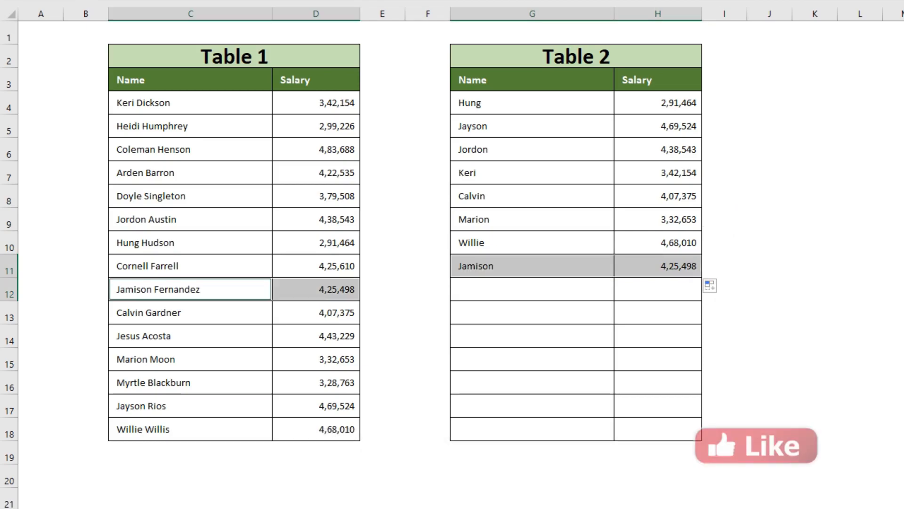
pyautogui.moveTo(532, 219); pyautogui.dragTo(658, 219)
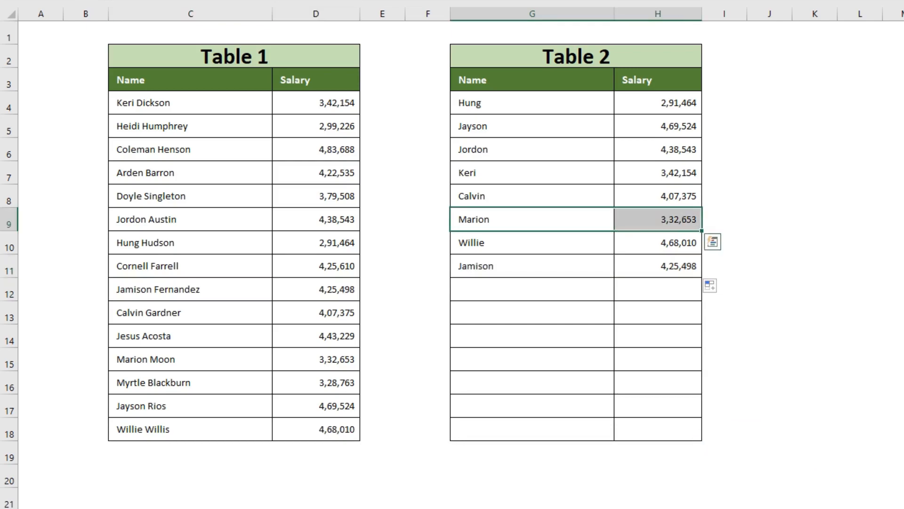
pyautogui.moveTo(190, 359); pyautogui.dragTo(316, 359)
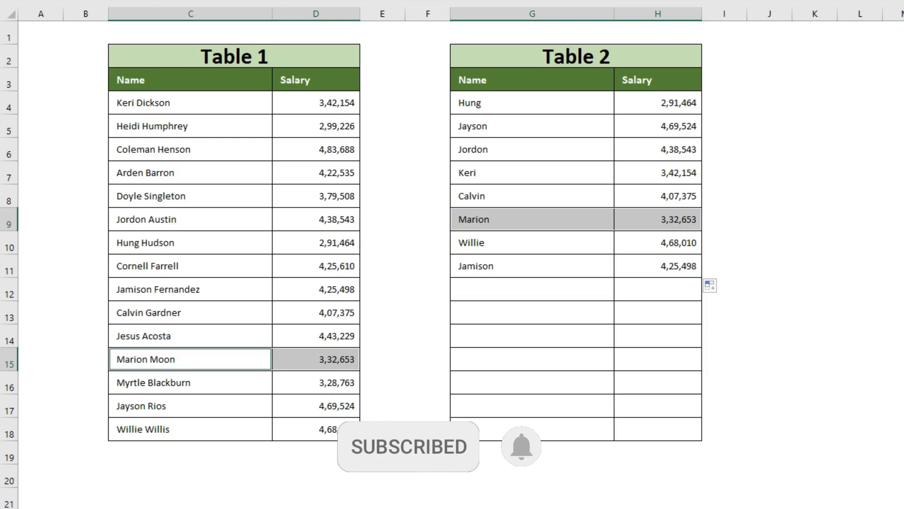
pyautogui.moveTo(532, 196); pyautogui.dragTo(658, 196)
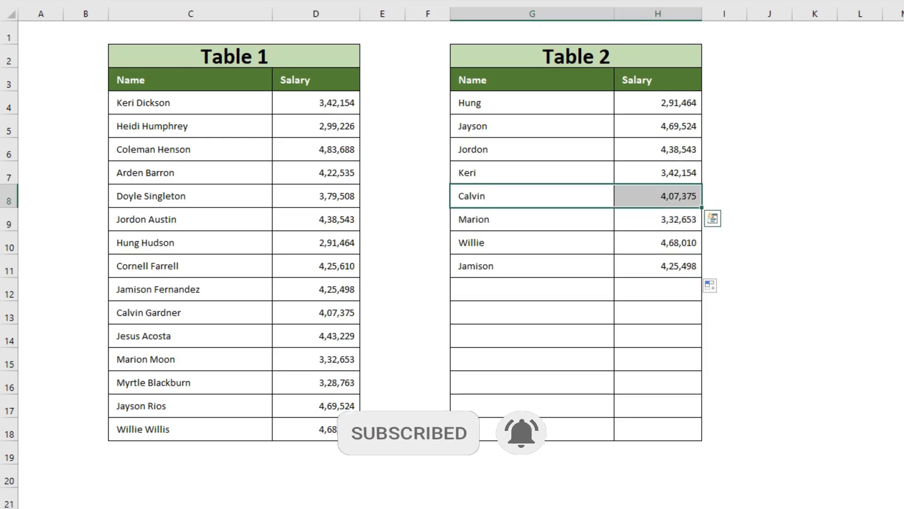
pyautogui.moveTo(190, 312); pyautogui.dragTo(315, 313)
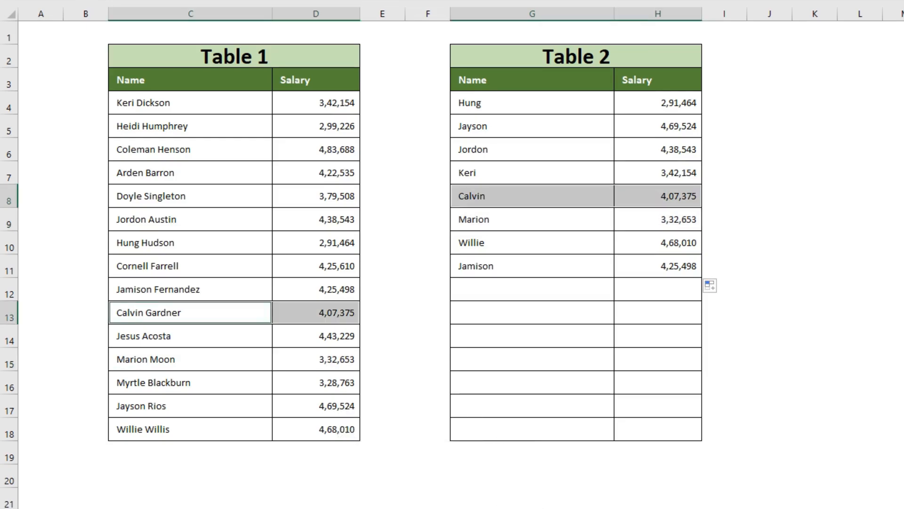
pyautogui.moveTo(532, 172); pyautogui.dragTo(658, 173)
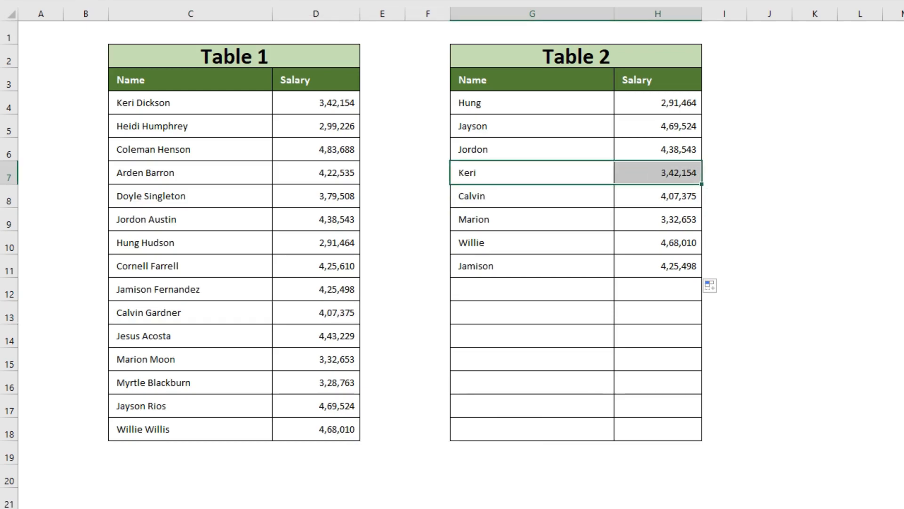
pyautogui.moveTo(190, 102); pyautogui.dragTo(315, 103)
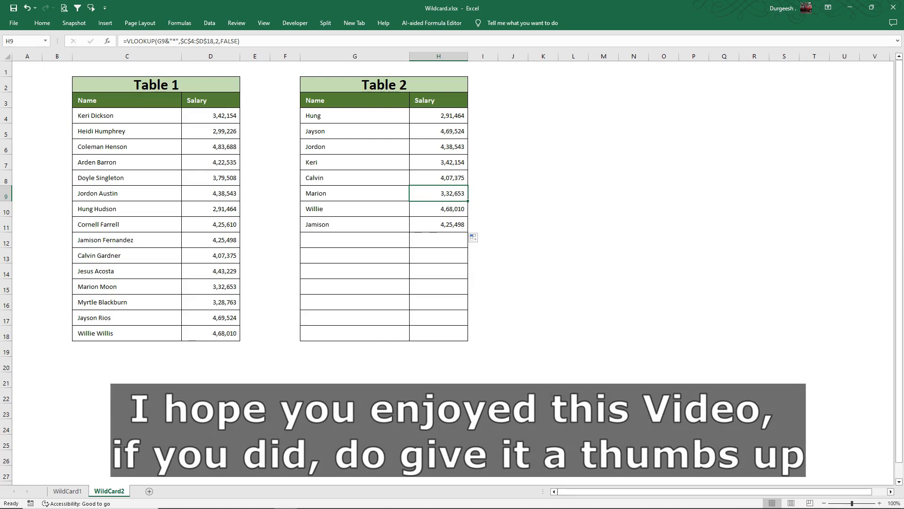
pyautogui.press('Left')
pyautogui.press('Up')
pyautogui.press('Up')
pyautogui.press('Up')
pyautogui.press('Up')
pyautogui.press('Up')
pyautogui.press('Up')
pyautogui.press('Up')
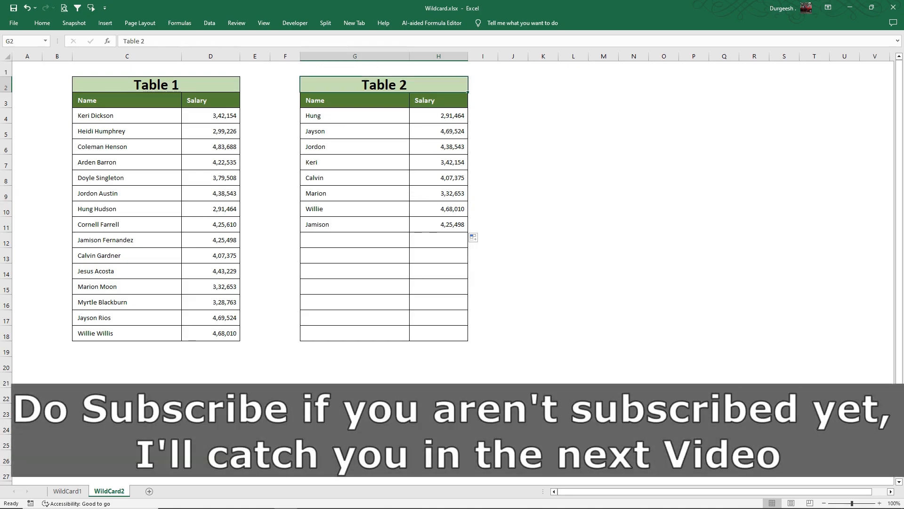